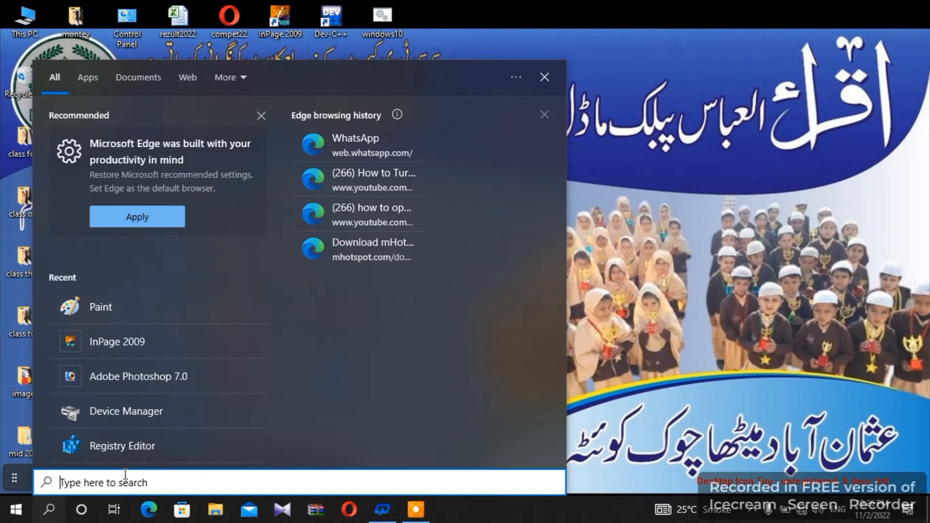
# Launch WordPad by searching 'wordpad' in Windows Search
pyautogui.write('wordpad')
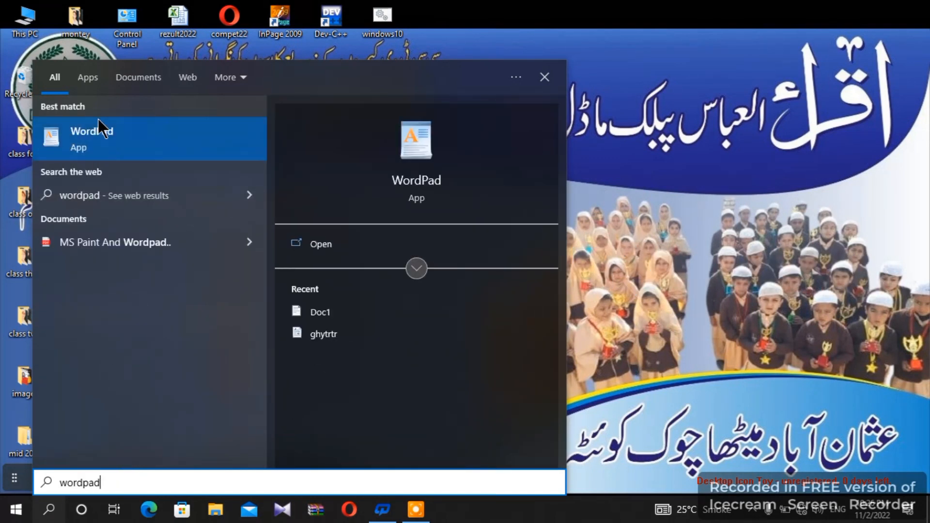
pyautogui.click(103, 143)
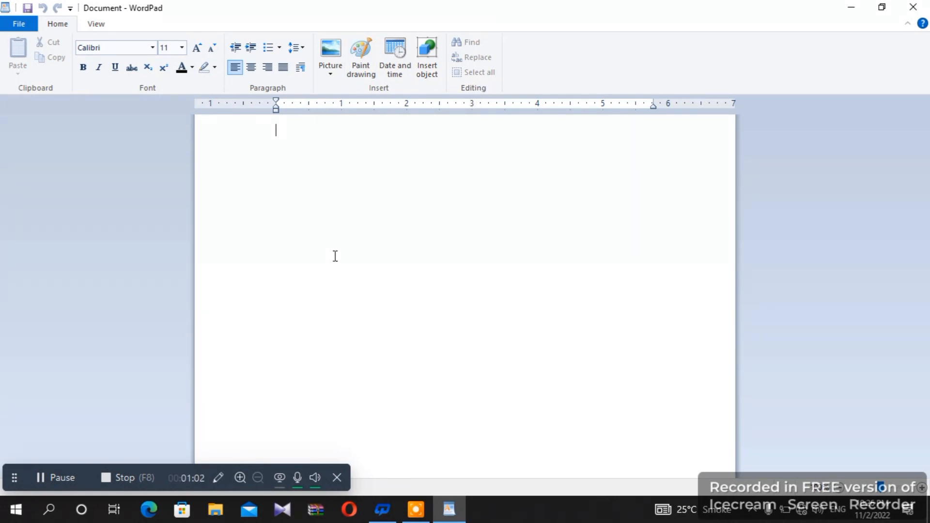
# Type 'i is a sldkjf sldkfj sldjflkds', then a second line with a name and 'dimt cneter'
pyautogui.click(283, 142)
pyautogui.click(285, 143)
pyautogui.click(283, 141)
pyautogui.write('i is a sld')
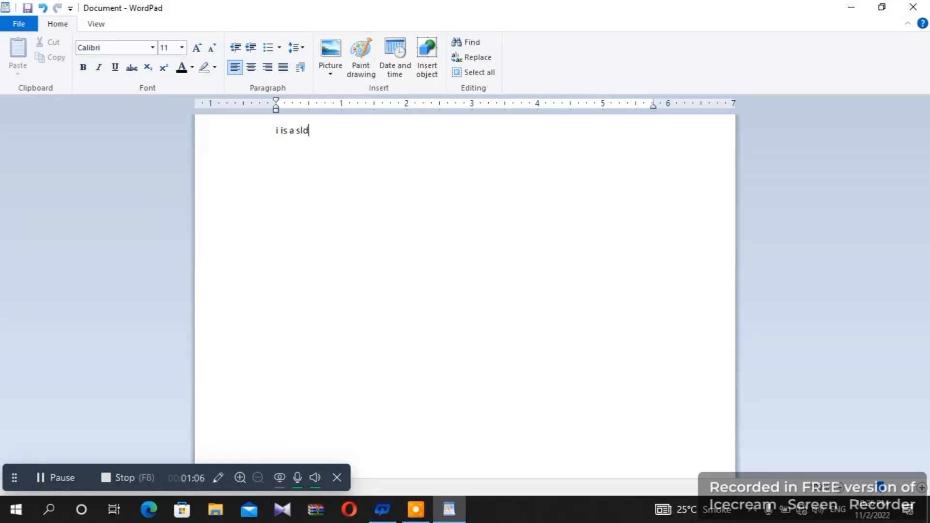
pyautogui.write('kjf sldkfj sldjflkds')
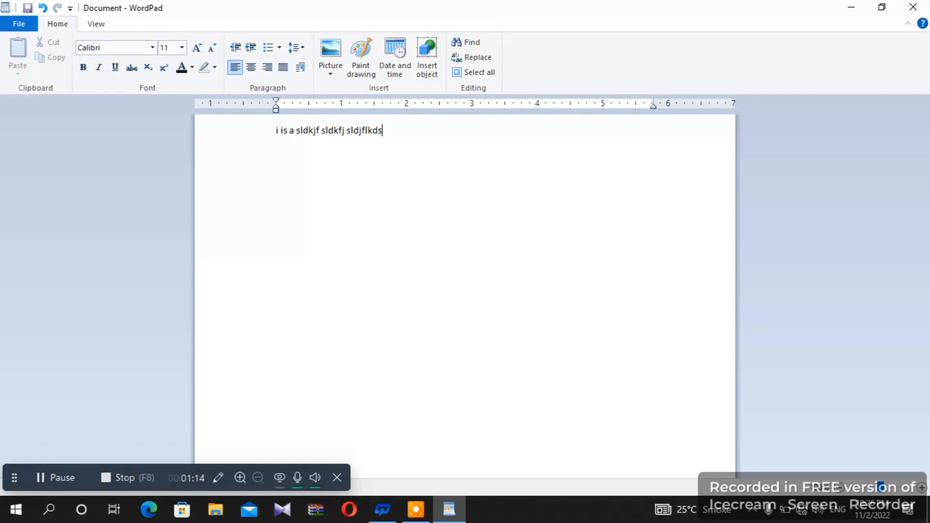
pyautogui.press('Return')
pyautogui.write('dimt ')
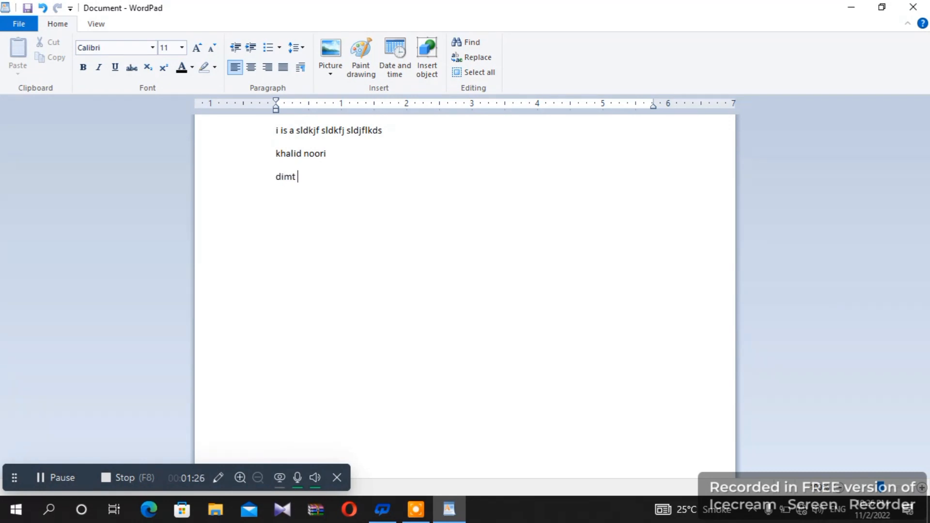
pyautogui.write('cneter')
pyautogui.press('Return')
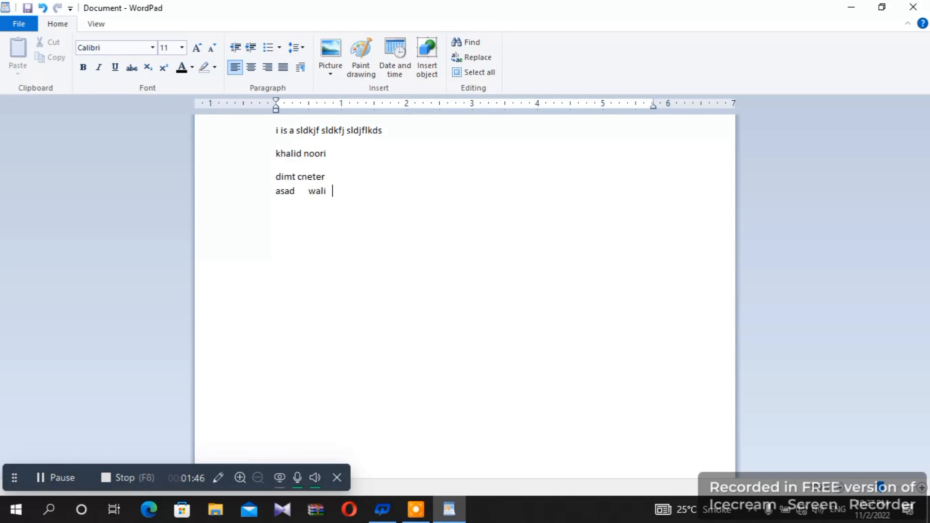
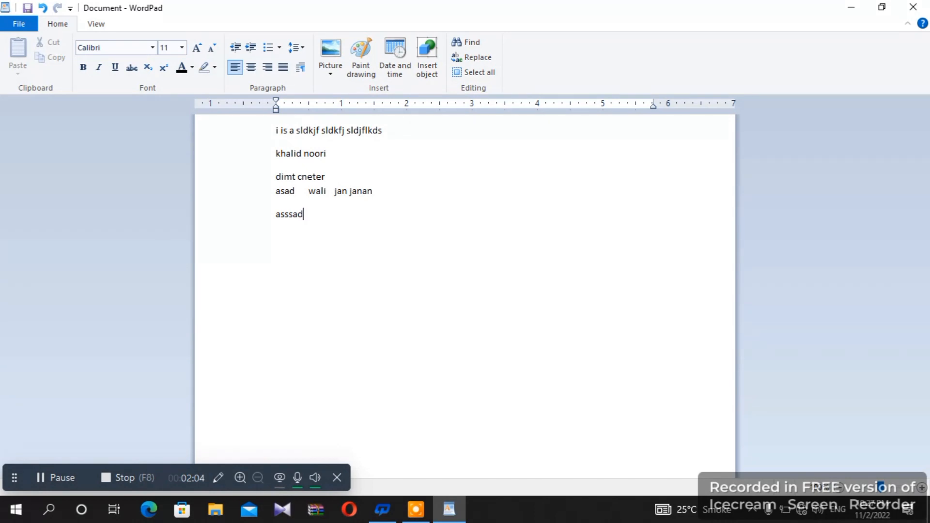
# Type a line of names, fixing typos, then the good-boy sentence ending 'he is not making a nocie.'
pyautogui.write('ad')
pyautogui.press('Return')
pyautogui.write('ali is a goo')
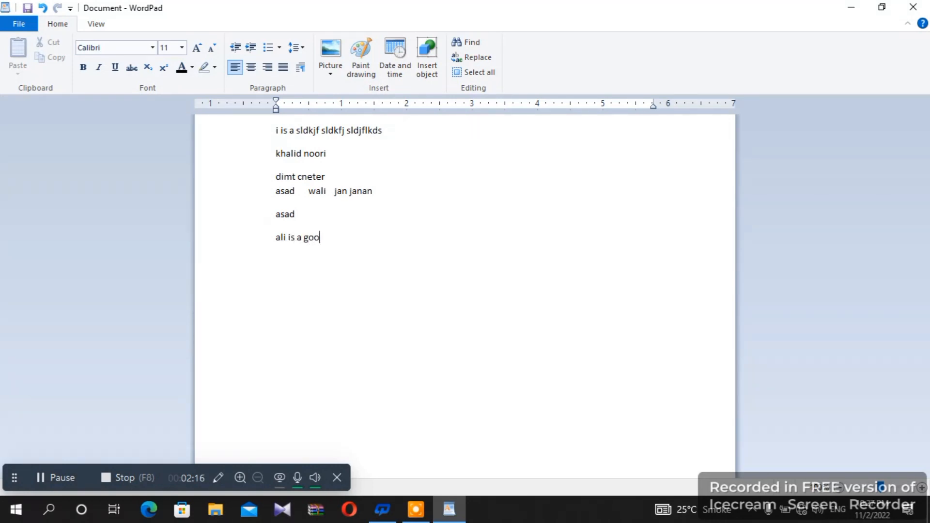
pyautogui.write('d boy he is not making a nocie')
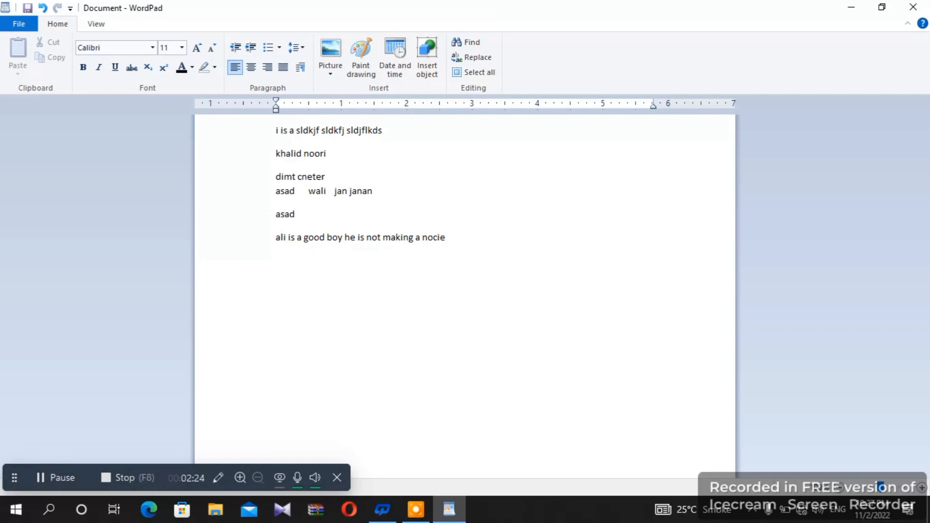
pyautogui.write('.')
# Copy the good-boy sentence and paste it as six more lines
pyautogui.moveTo(276, 237); pyautogui.dragTo(456, 248)
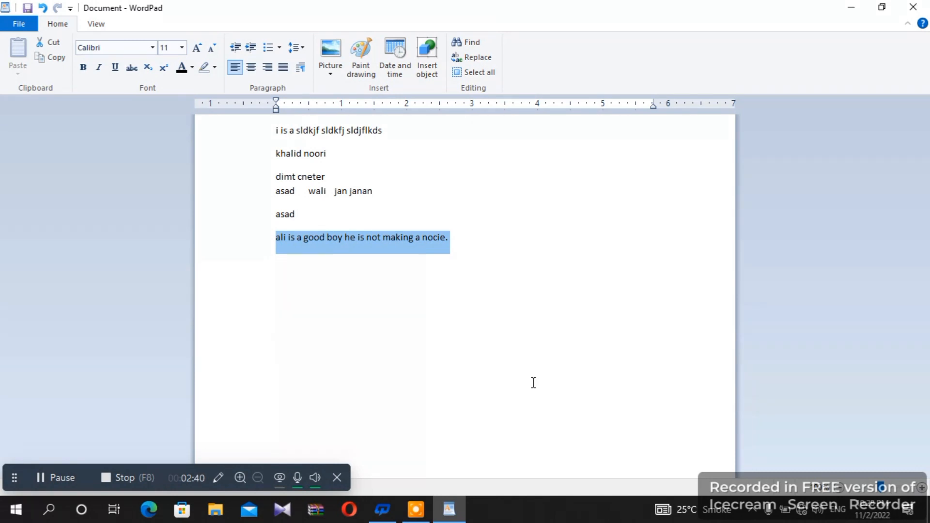
pyautogui.hotkey('ctrl', 'c')
pyautogui.hotkey('ctrl', 'v')
pyautogui.hotkey('ctrl', 'v')
pyautogui.hotkey('ctrl', 'v')
pyautogui.hotkey('ctrl', 'v')
pyautogui.hotkey('ctrl', 'v')
pyautogui.hotkey('ctrl', 'v')
pyautogui.hotkey('ctrl', 'v')
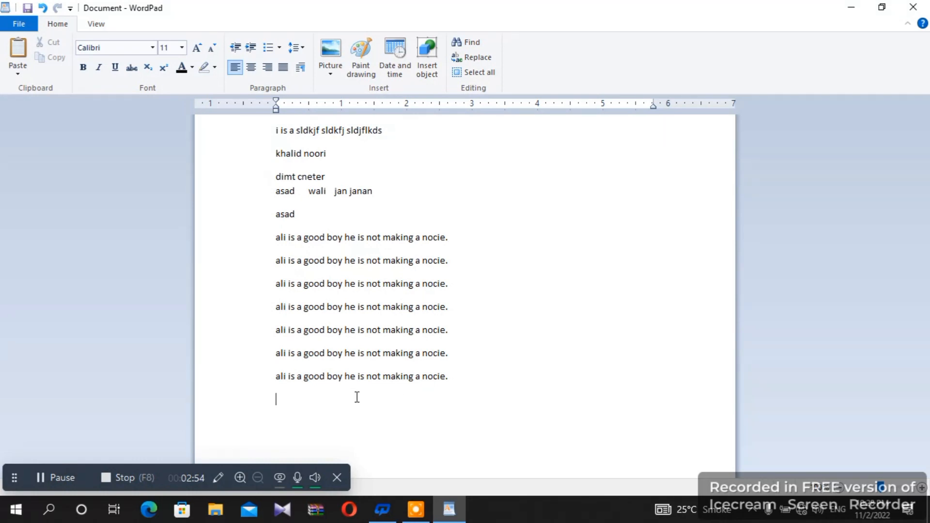
# Paste repeated copies onto the last line to build one long run-on paragraph
pyautogui.moveTo(277, 375); pyautogui.dragTo(486, 386)
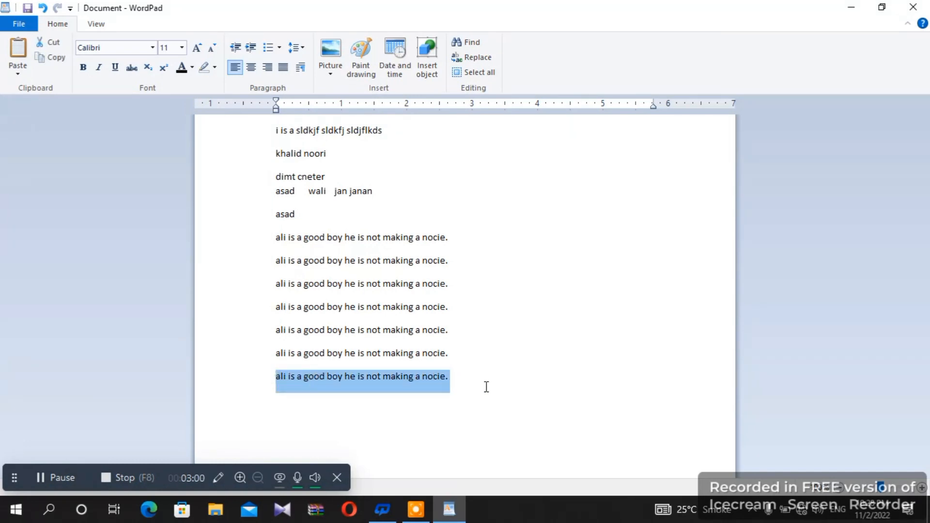
pyautogui.moveTo(486, 387); pyautogui.dragTo(450, 389)
pyautogui.hotkey('ctrl', 'v')
pyautogui.hotkey('ctrl', 'v')
pyautogui.hotkey('ctrl', 'v')
pyautogui.hotkey('ctrl', 'v')
pyautogui.hotkey('ctrl', 'v')
pyautogui.hotkey('ctrl', 'v')
pyautogui.hotkey('ctrl', 'v')
pyautogui.hotkey('ctrl', 'v')
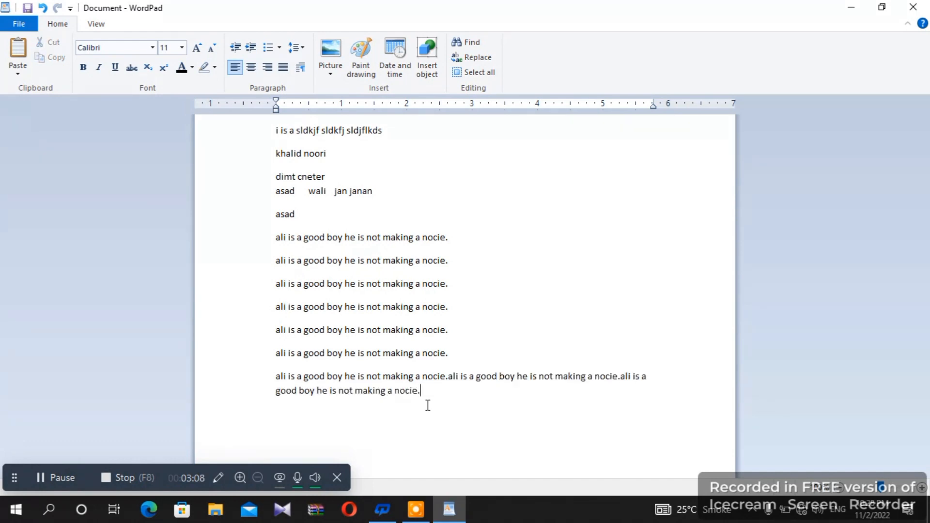
pyautogui.hotkey('ctrl', 'v')
pyautogui.hotkey('ctrl', 'v')
pyautogui.hotkey('ctrl', 'v')
pyautogui.hotkey('ctrl', 'v')
pyautogui.hotkey('ctrl', 'v')
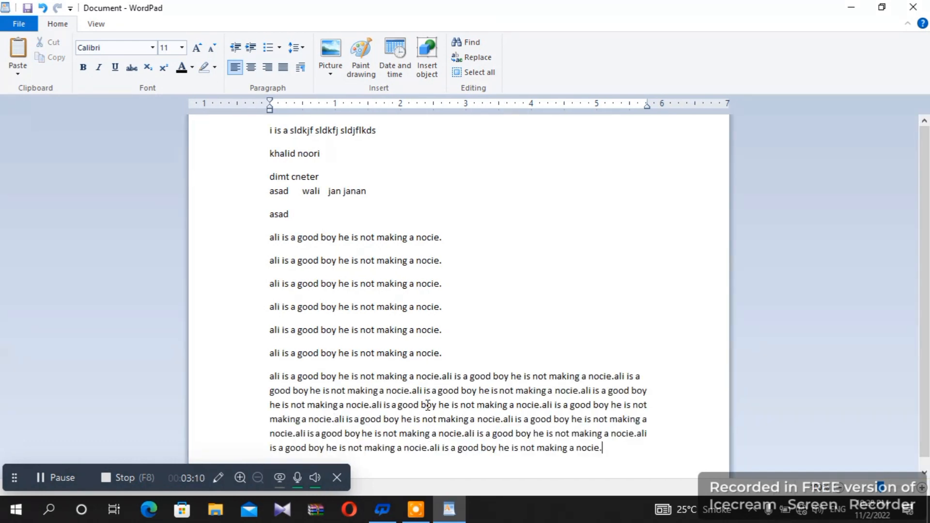
pyautogui.press('Return')
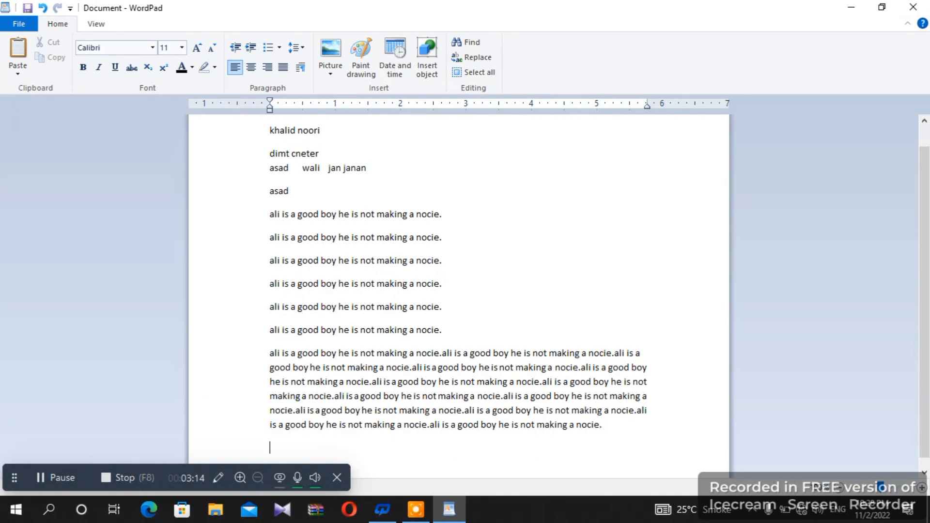
# Select all the text and delete it, with undo and redo, leaving a blank page
pyautogui.write('A')
pyautogui.press('Return')
pyautogui.hotkey('ctrl', 'a')
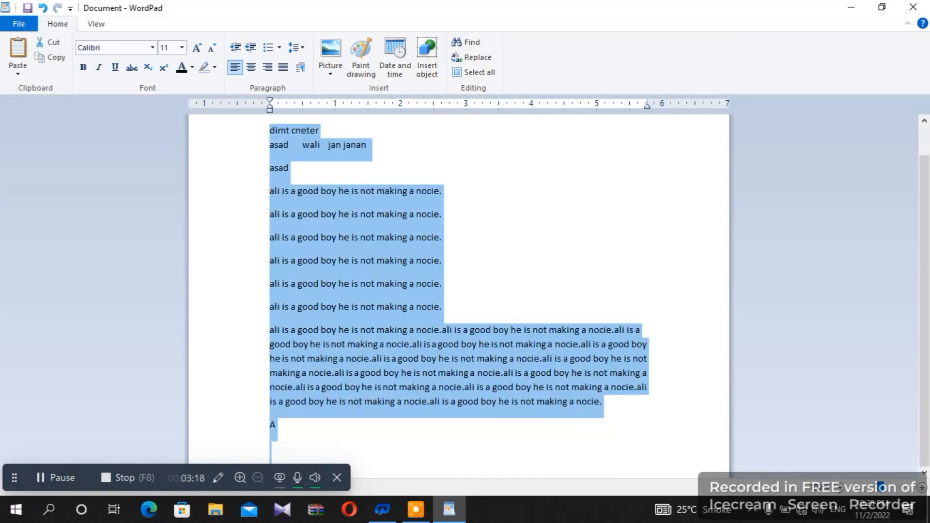
pyautogui.press('BackSpace')
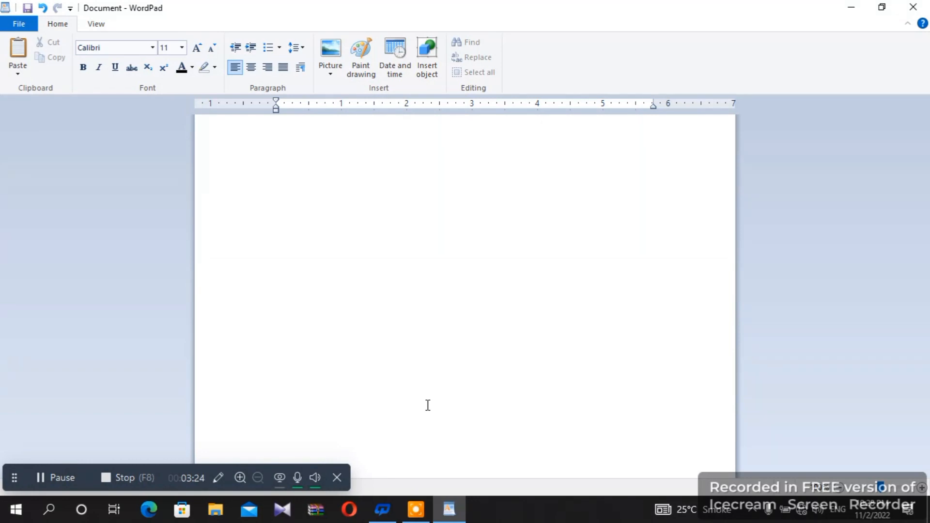
pyautogui.hotkey('ctrl', 'z')
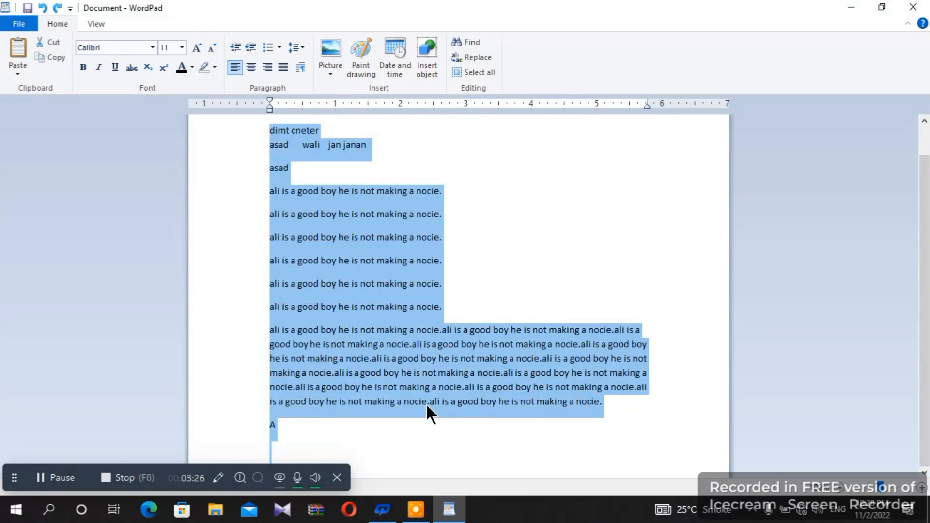
pyautogui.hotkey('ctrl', 'y')
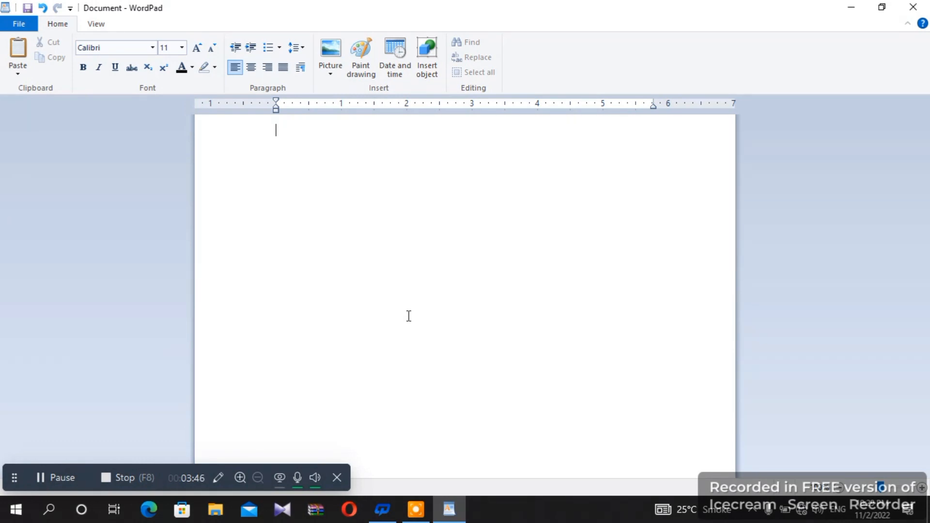
# Type 'in the nam e of allah who is t he king and who is the loft' and duplicate its opening phrase
pyautogui.write('in the nam e')
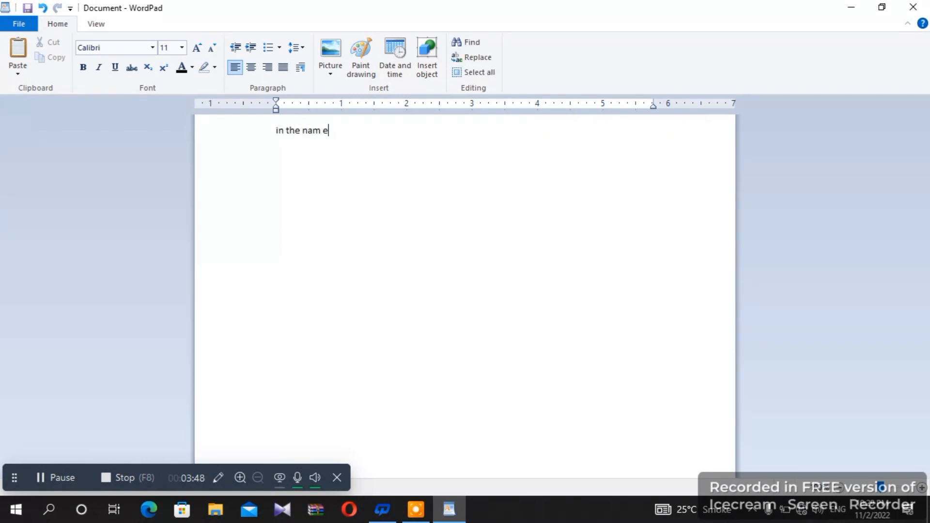
pyautogui.write(' of allah who is t he ')
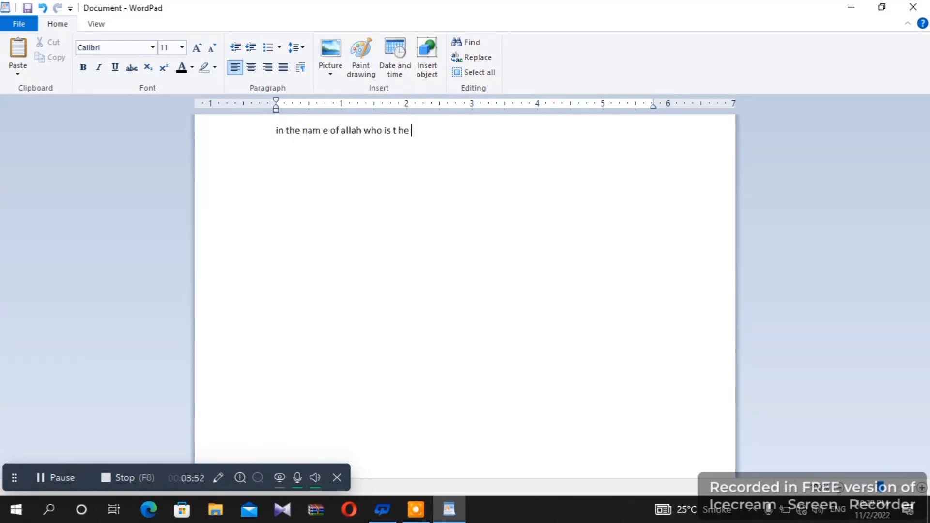
pyautogui.write('king and who is the ')
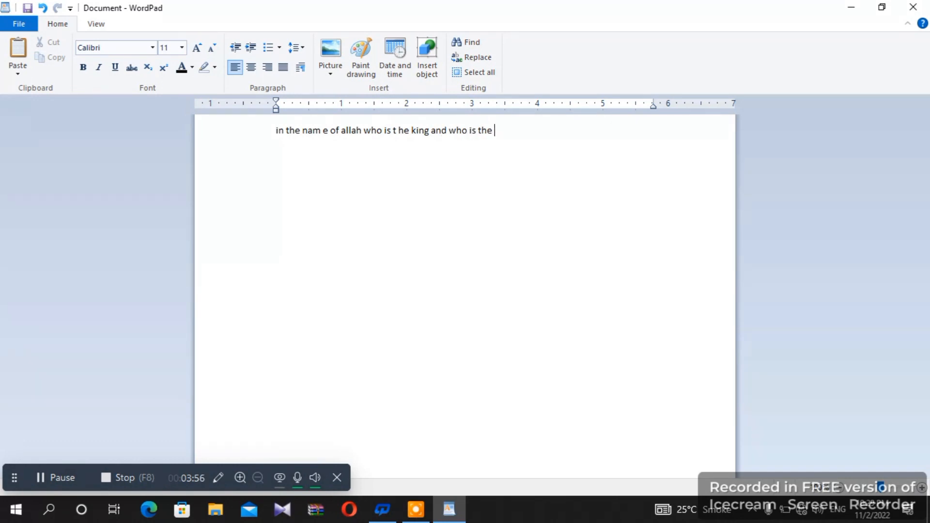
pyautogui.write('loft')
pyautogui.moveTo(277, 130); pyautogui.dragTo(400, 146)
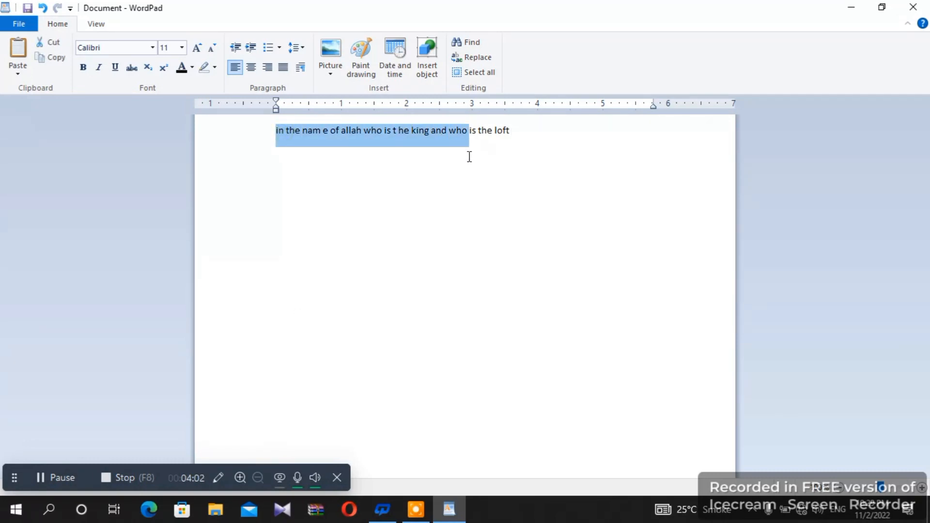
pyautogui.hotkey('ctrl', 'v')
pyautogui.hotkey('ctrl', 'v')
pyautogui.hotkey('ctrl', 'v')
pyautogui.hotkey('ctrl', 'v')
pyautogui.hotkey('ctrl', 'v')
pyautogui.hotkey('ctrl', 'v')
pyautogui.hotkey('ctrl', 'v')
pyautogui.hotkey('ctrl', 'v')
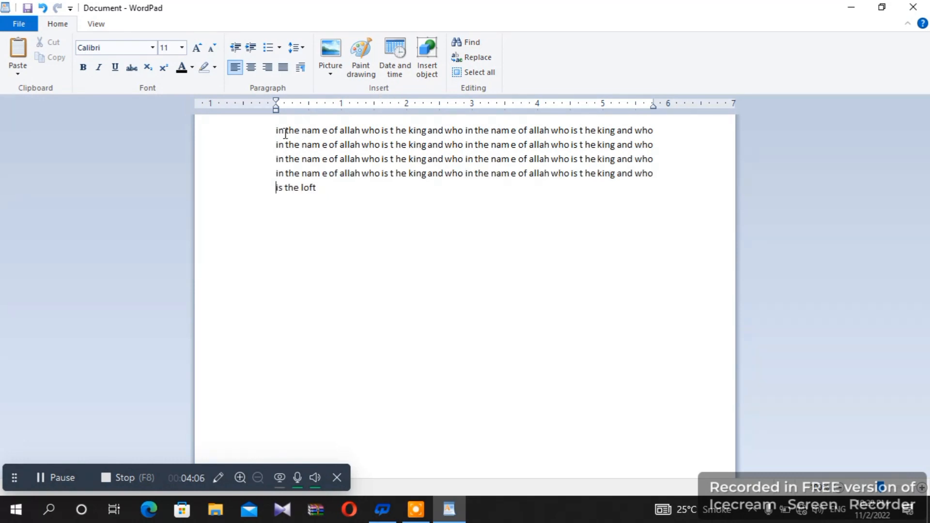
pyautogui.moveTo(280, 130); pyautogui.dragTo(326, 189)
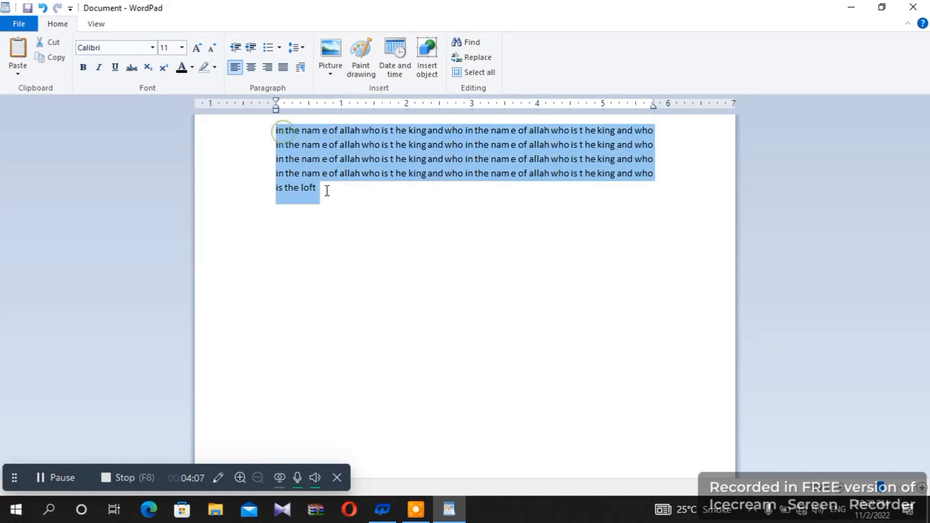
# Set the text to Blackadder ITC at 36 pt
pyautogui.click(153, 46)
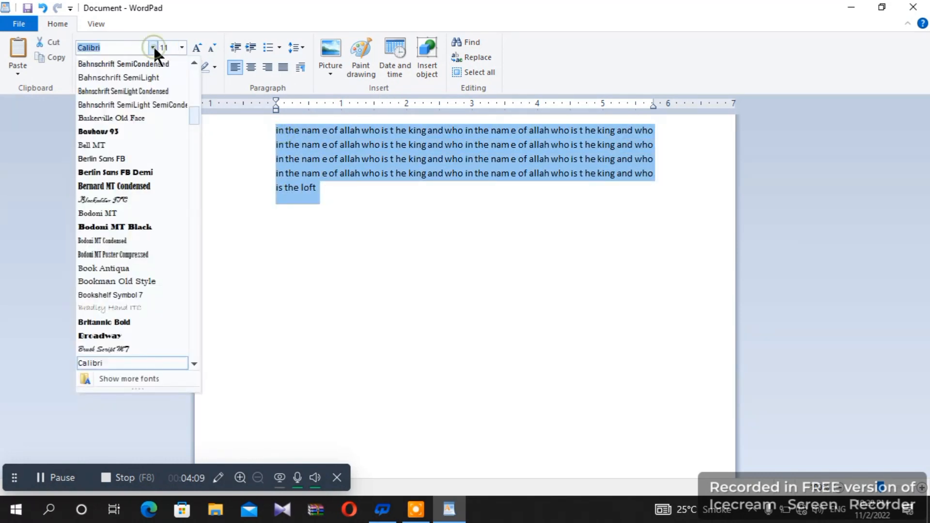
pyautogui.click(131, 202)
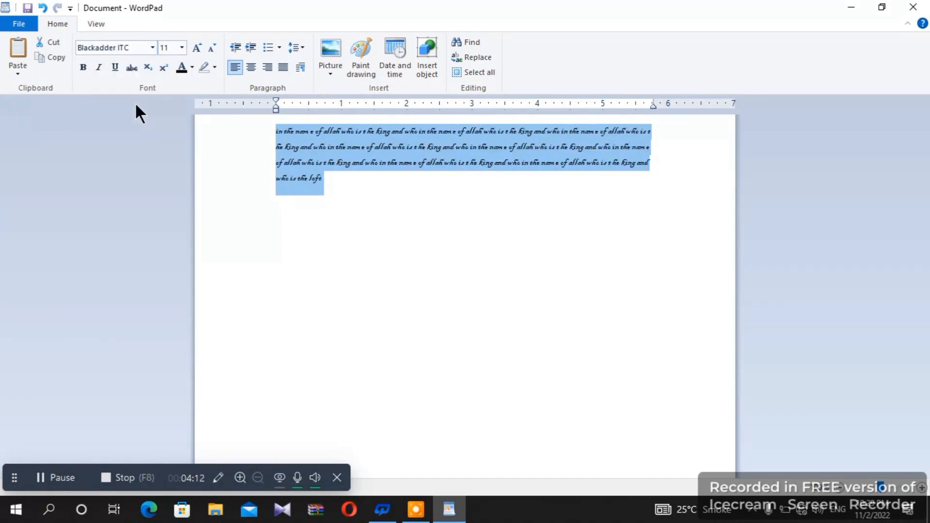
pyautogui.click(183, 47)
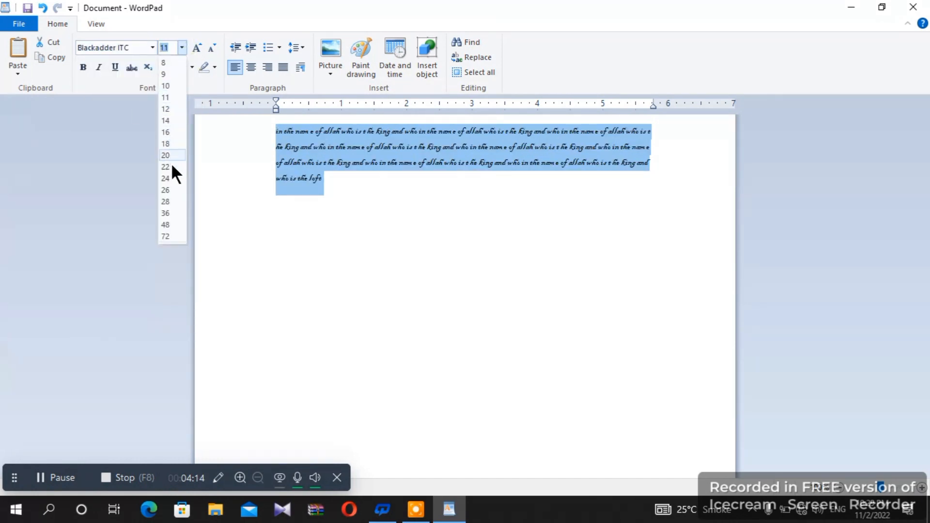
pyautogui.click(170, 210)
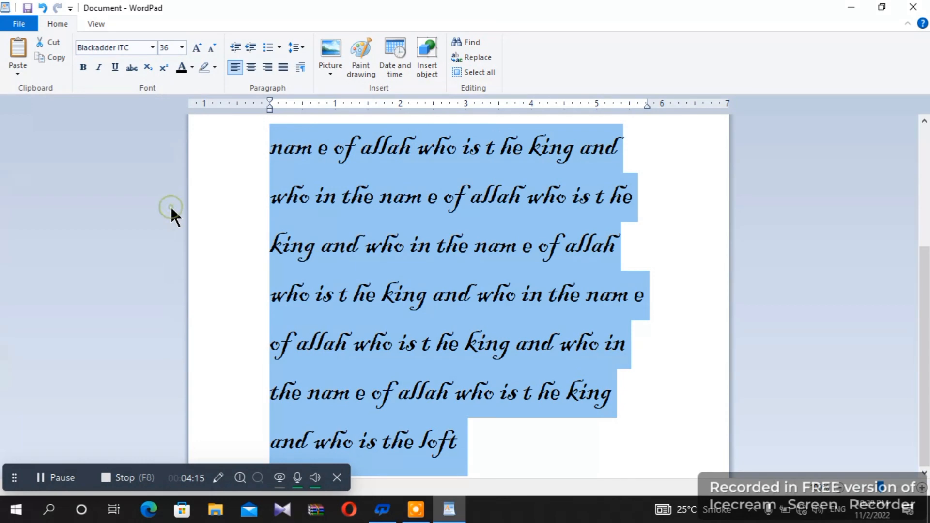
pyautogui.click(197, 48)
pyautogui.click(197, 48)
pyautogui.click(197, 48)
pyautogui.click(197, 48)
pyautogui.click(197, 48)
pyautogui.click(197, 48)
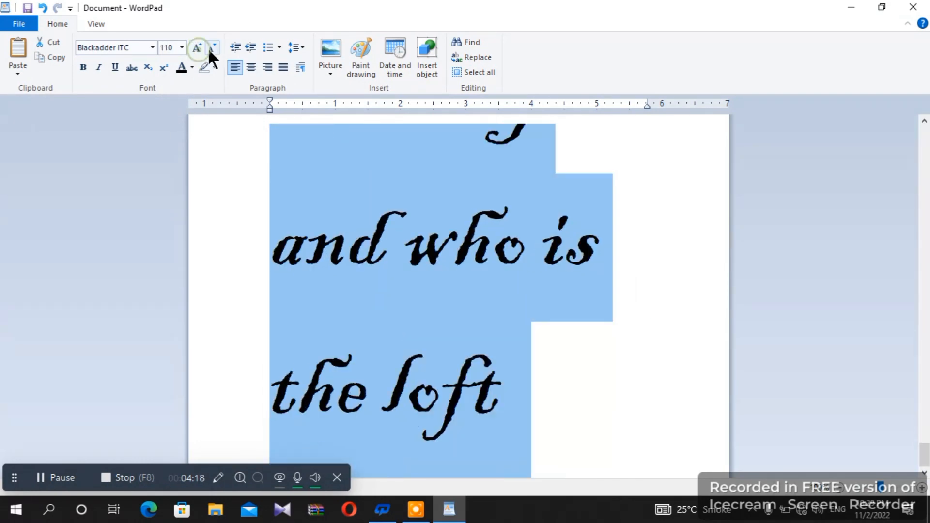
pyautogui.click(211, 48)
pyautogui.click(211, 47)
pyautogui.click(211, 48)
pyautogui.click(211, 48)
pyautogui.click(211, 47)
pyautogui.click(212, 48)
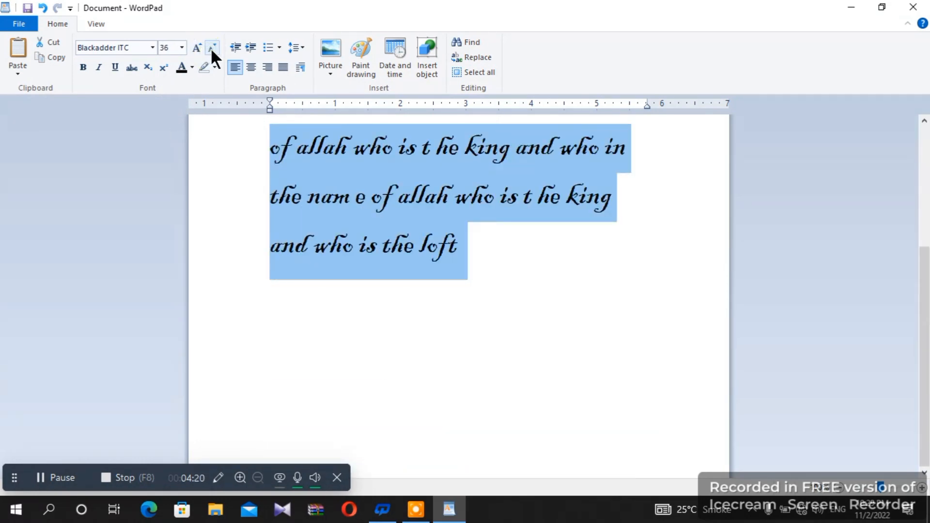
# Toggle bold, underline and strikethrough on and off, leaving the text unstyled
pyautogui.click(82, 68)
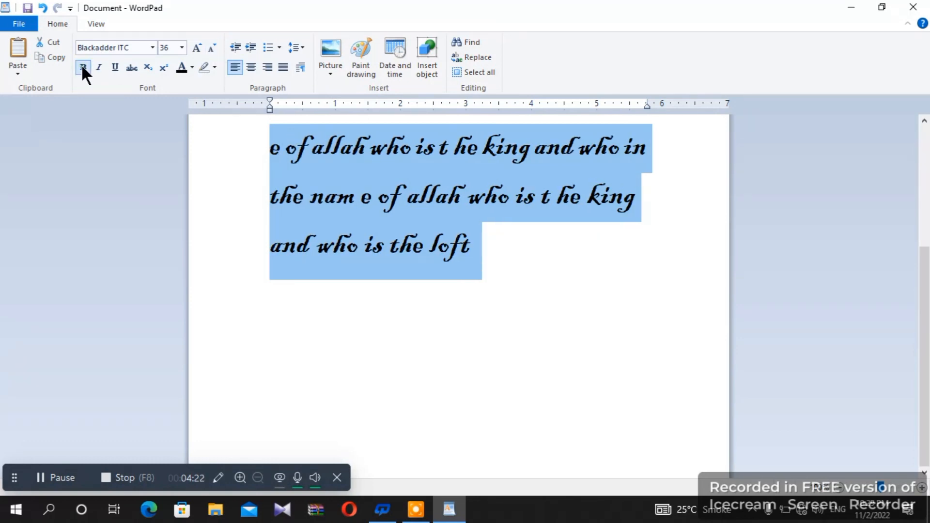
pyautogui.click(83, 68)
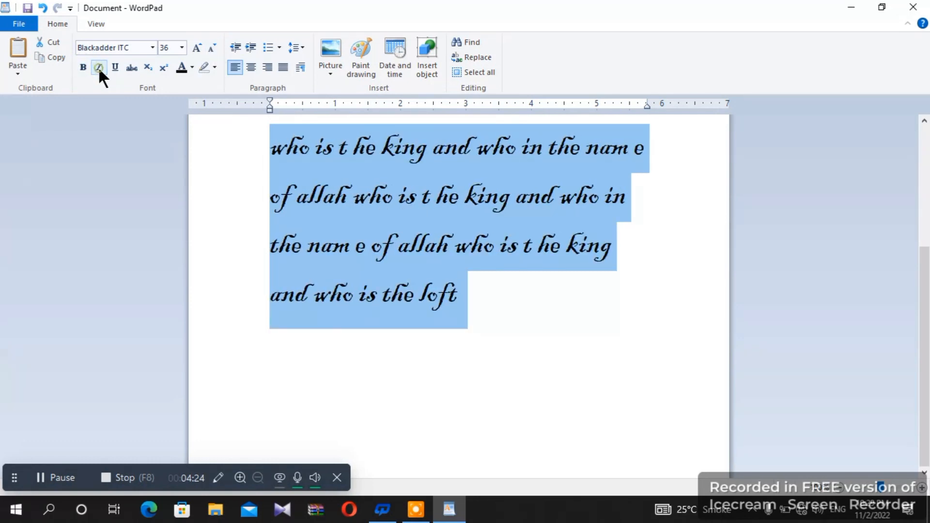
pyautogui.click(115, 67)
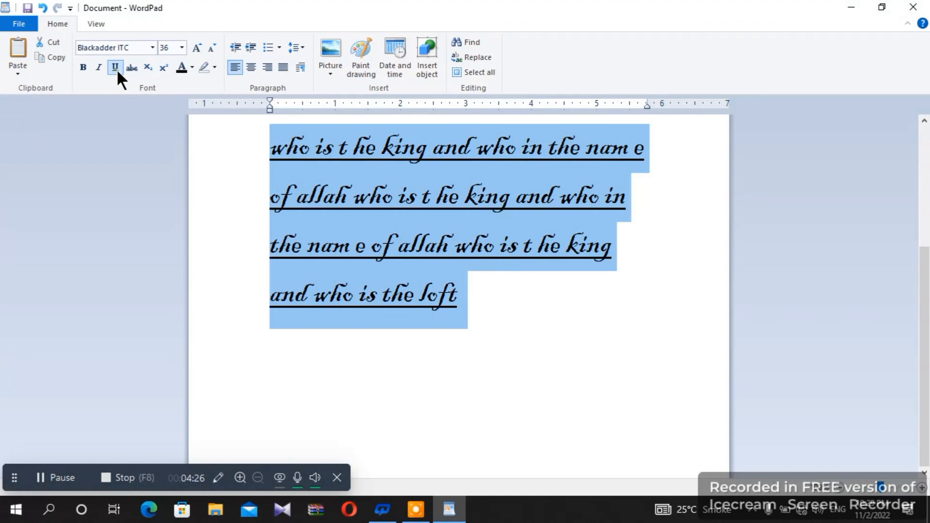
pyautogui.click(115, 68)
pyautogui.click(131, 68)
pyautogui.click(131, 68)
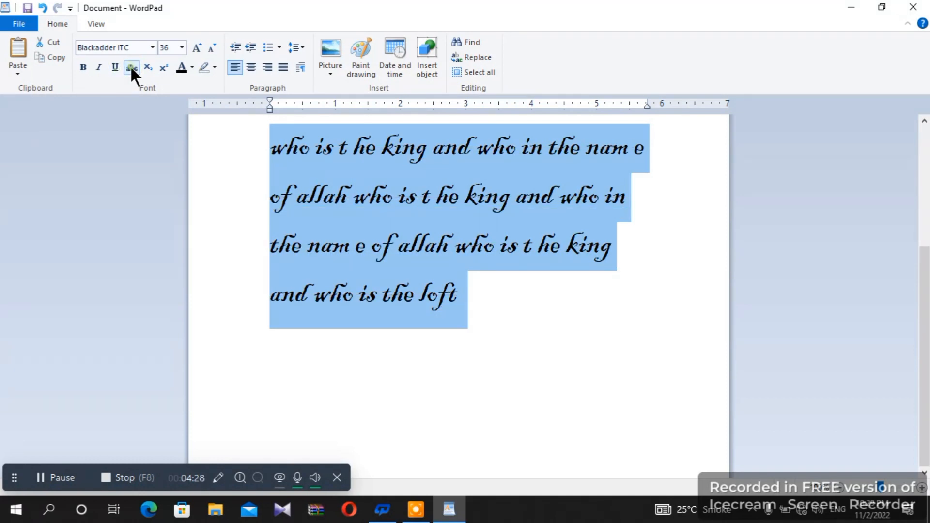
# Turn all the text red
pyautogui.click(192, 68)
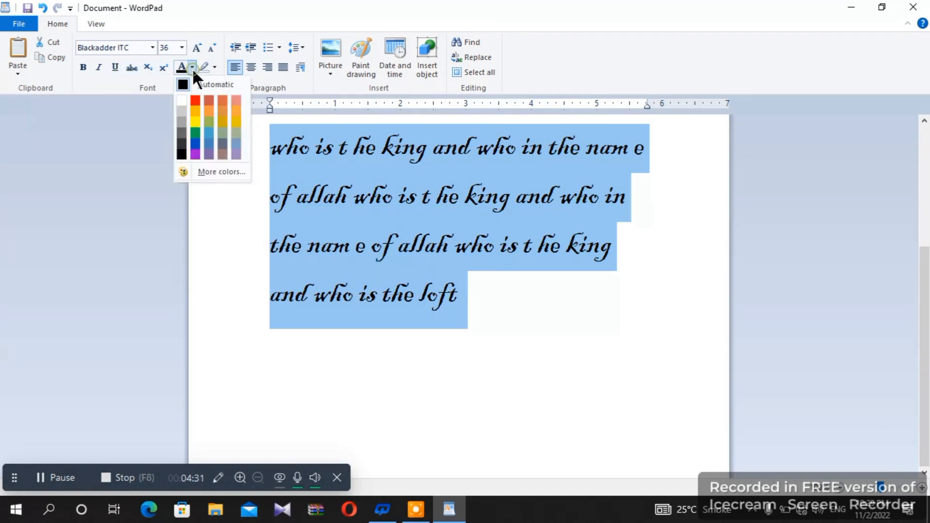
pyautogui.click(196, 101)
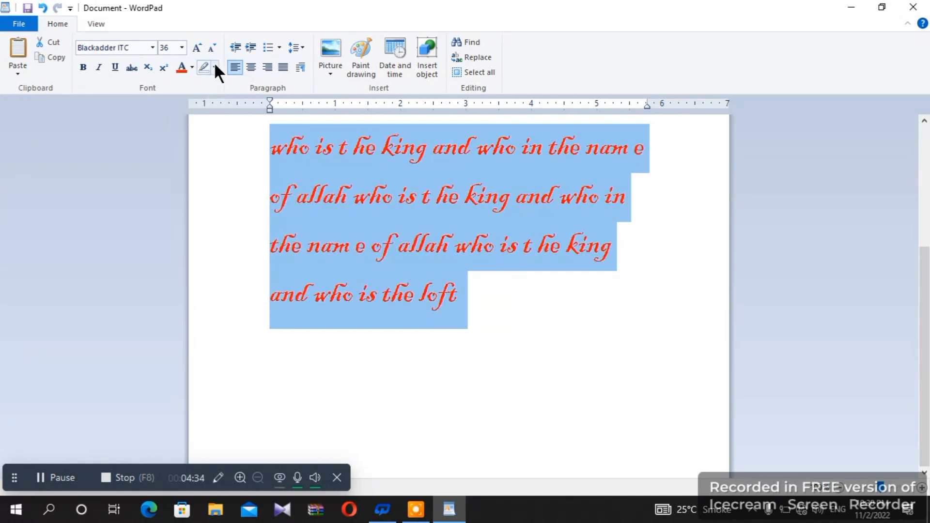
pyautogui.click(508, 351)
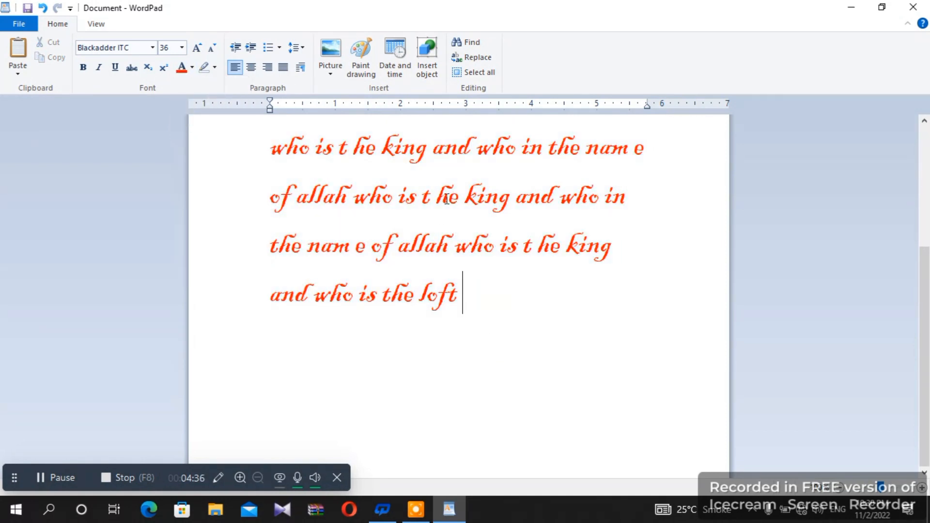
# Highlight 'he king' green and 'nam e of' yellow, then add an empty line after 'loft'
pyautogui.moveTo(436, 199); pyautogui.dragTo(514, 204)
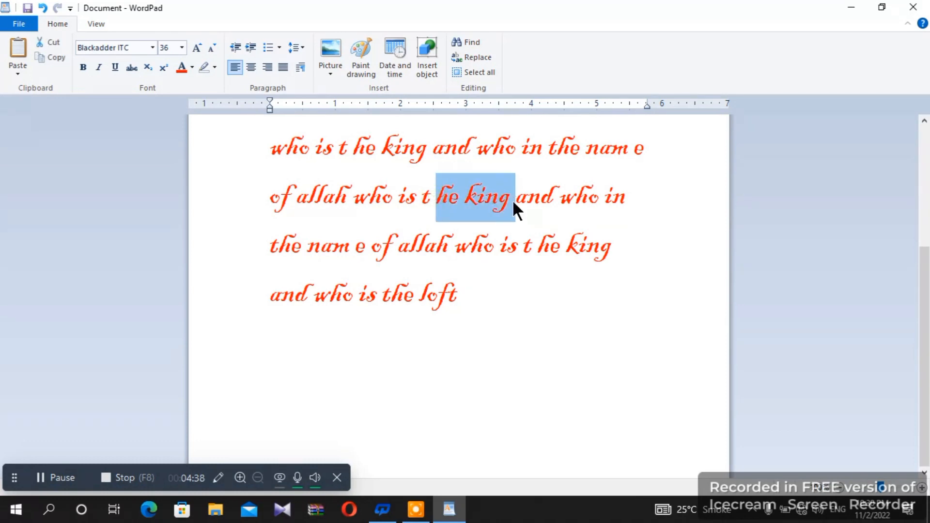
pyautogui.click(215, 67)
pyautogui.click(235, 96)
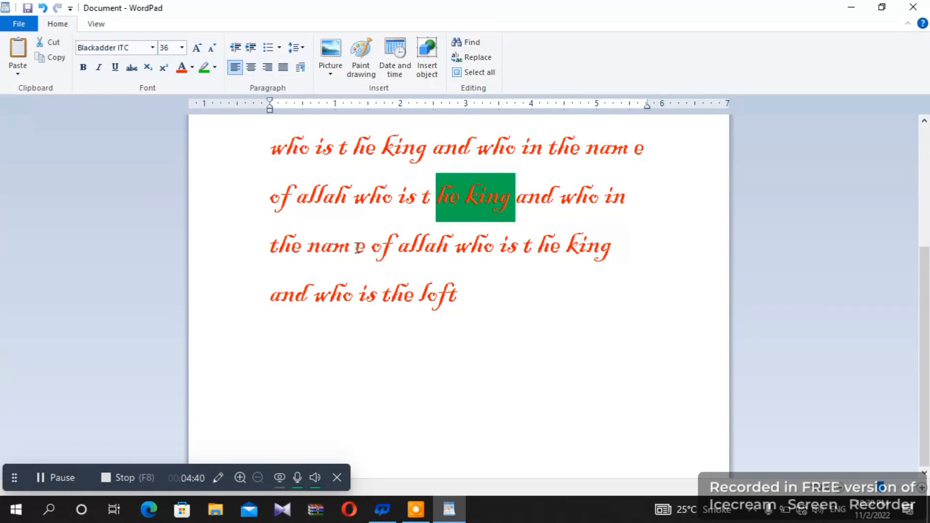
pyautogui.click(357, 248)
pyautogui.moveTo(307, 246); pyautogui.dragTo(399, 247)
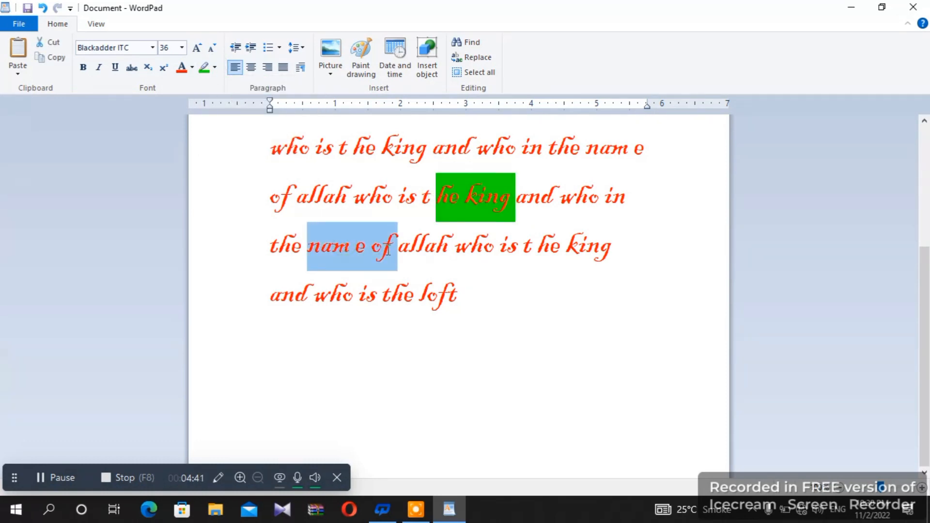
pyautogui.click(214, 68)
pyautogui.click(210, 86)
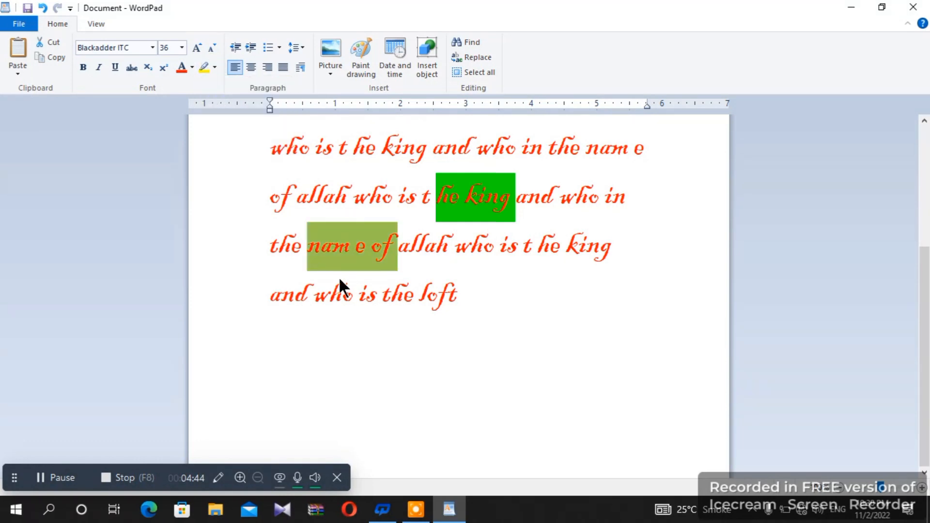
pyautogui.click(466, 298)
pyautogui.press('Return')
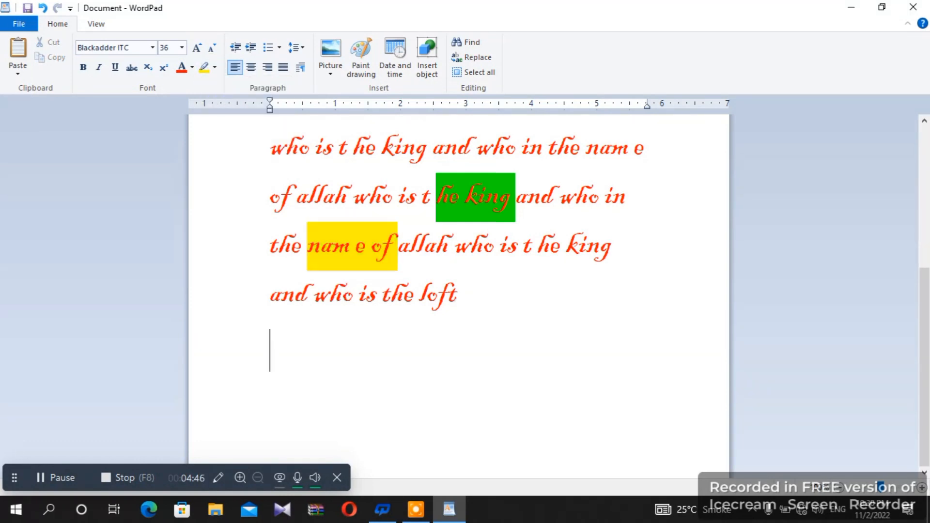